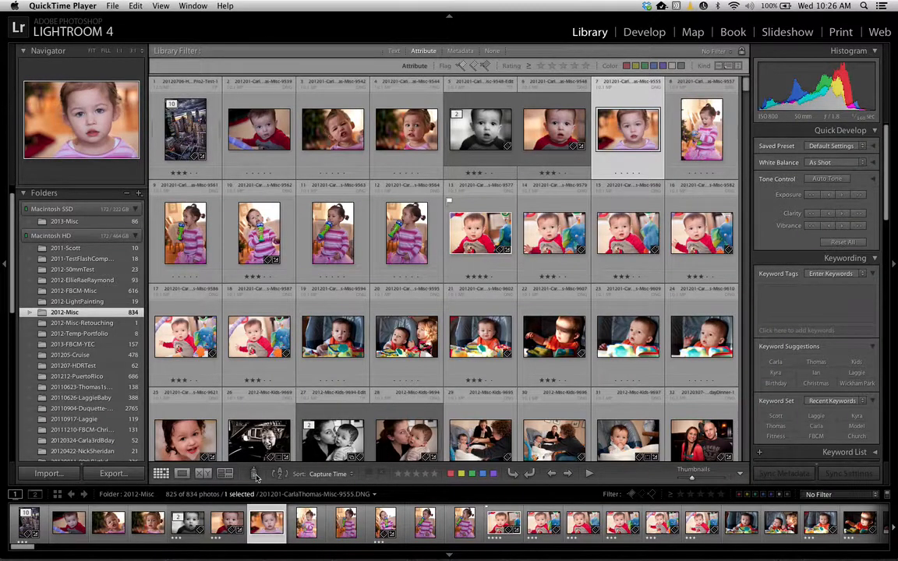
# - Activate the Painter tool, set it to paint Keywords, and use the girl's first name as the keyword
pyautogui.click(254, 475)
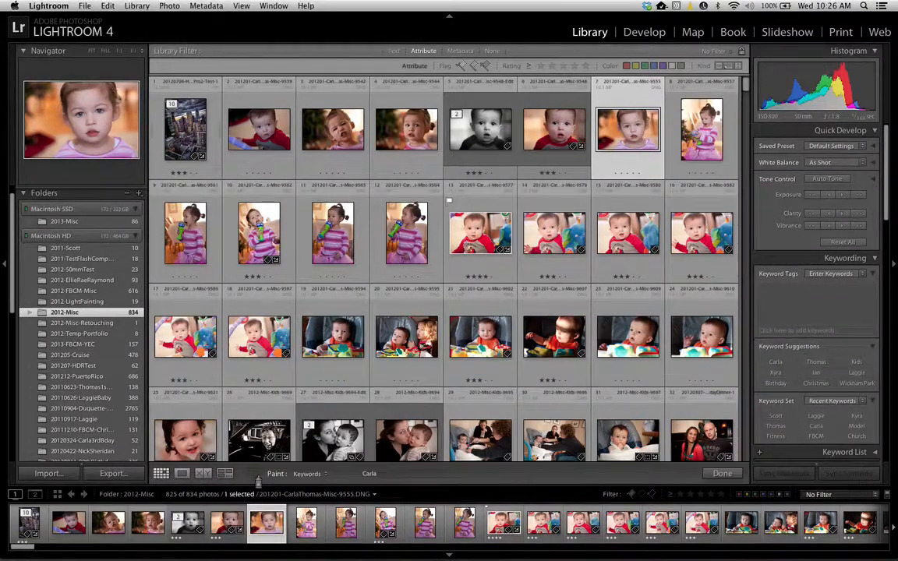
pyautogui.click(325, 474)
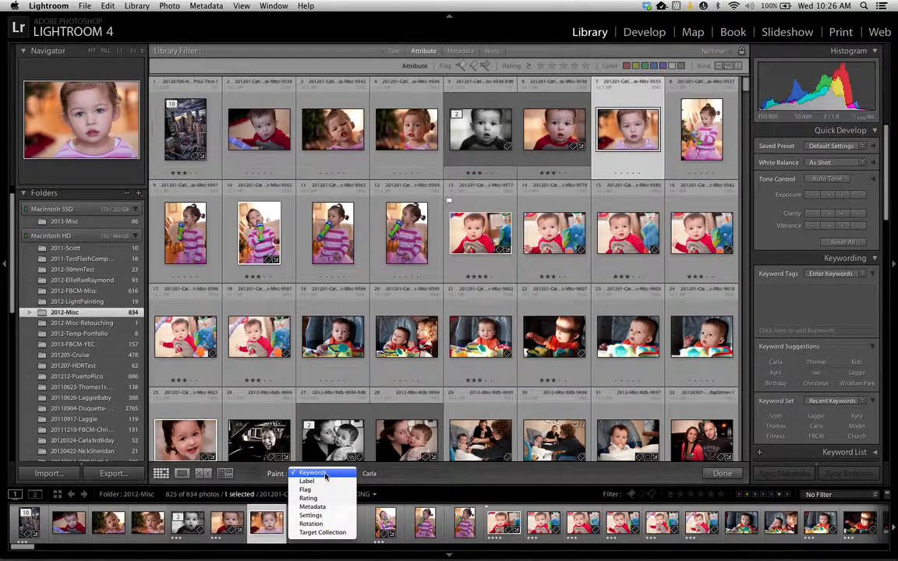
pyautogui.click(326, 475)
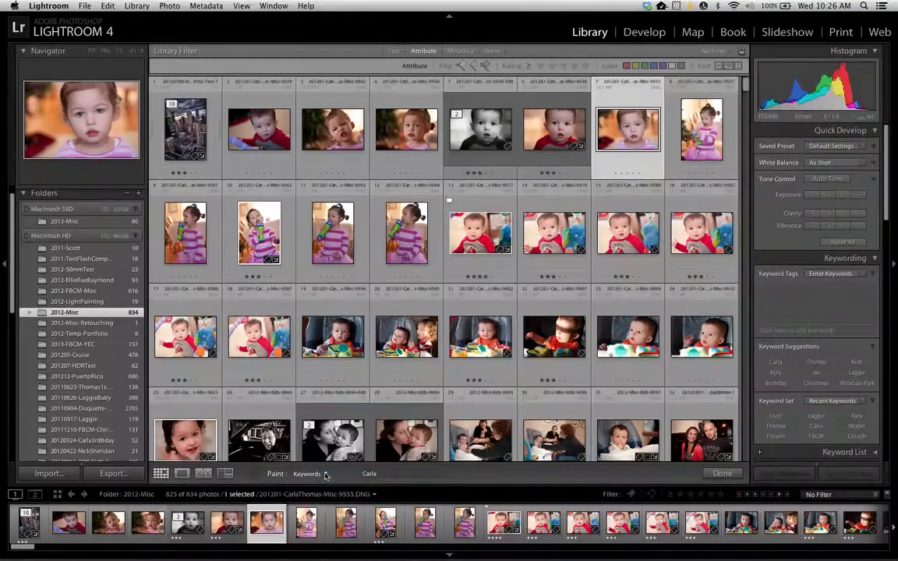
pyautogui.click(383, 474)
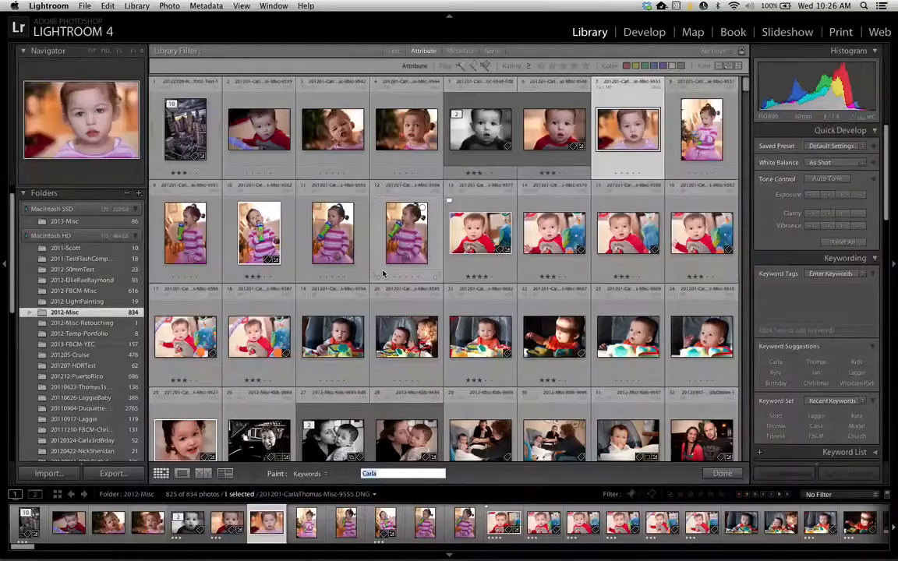
# - Paint the girl's name keyword onto her photos in the first two rows: 3, 4, 8, 9, 11 and 12
pyautogui.click(350, 142)
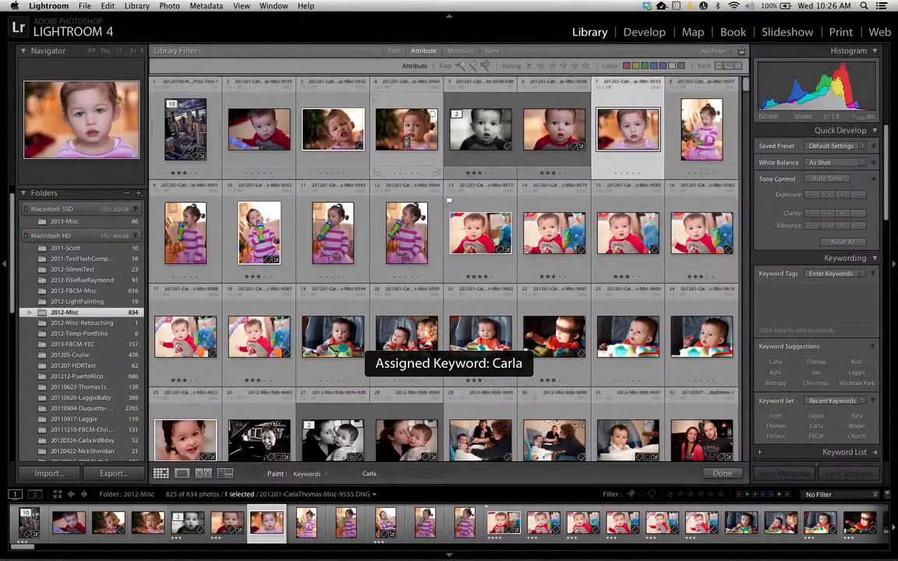
pyautogui.click(414, 142)
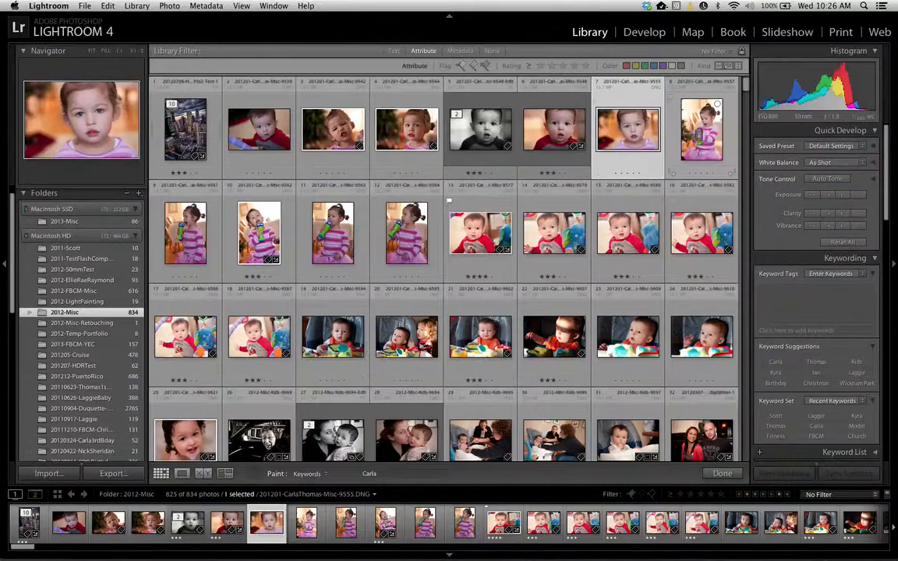
pyautogui.click(702, 128)
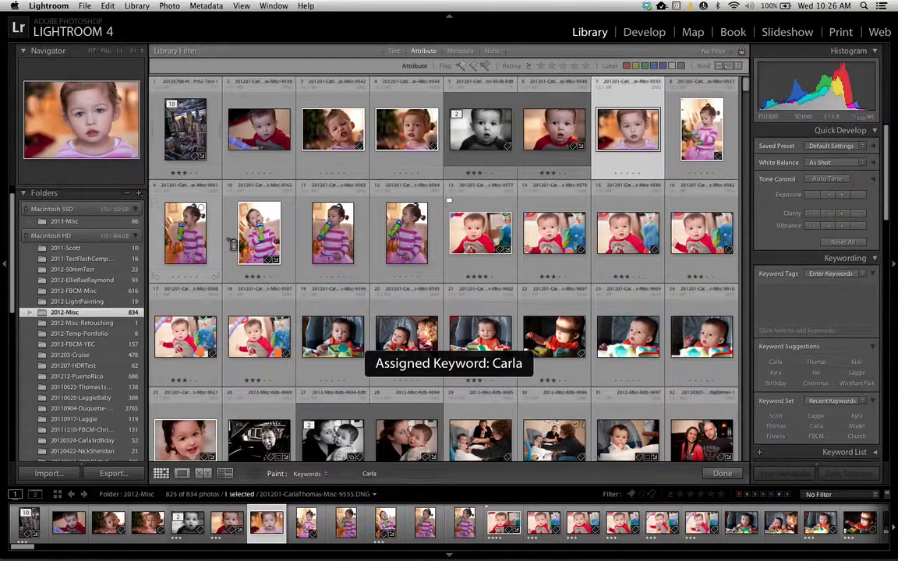
pyautogui.click(207, 220)
pyautogui.click(346, 240)
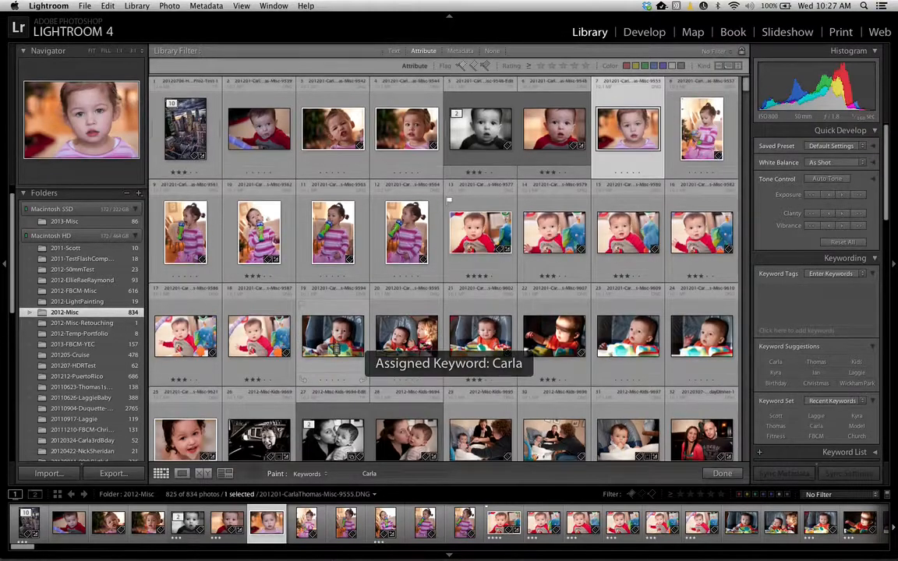
# - Paint the girl's name keyword onto dinner photo 33 and the children's reading photos 41 through 46
pyautogui.scroll(-2, 330, 343)
pyautogui.scroll(-2, 329, 343)
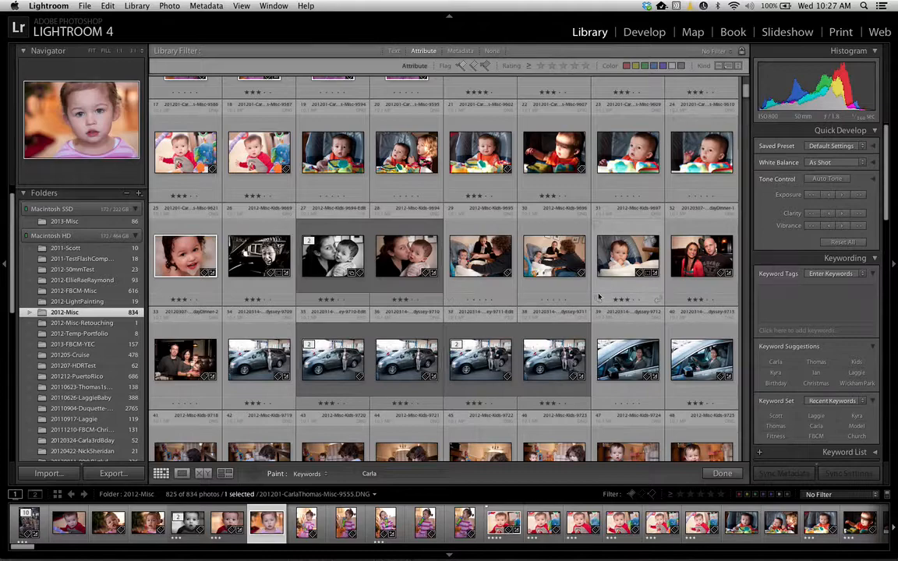
pyautogui.scroll(-1, 444, 312)
pyautogui.scroll(-2, 431, 319)
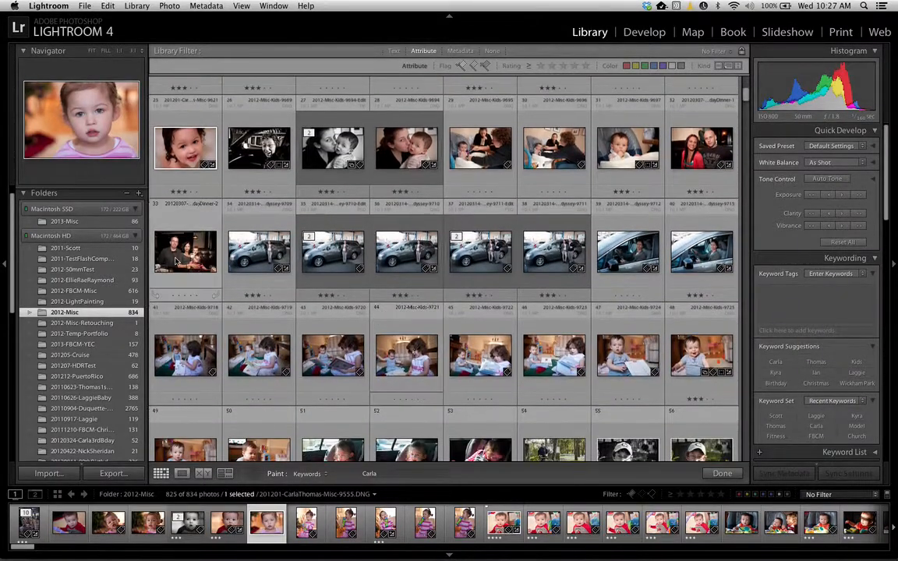
pyautogui.click(183, 249)
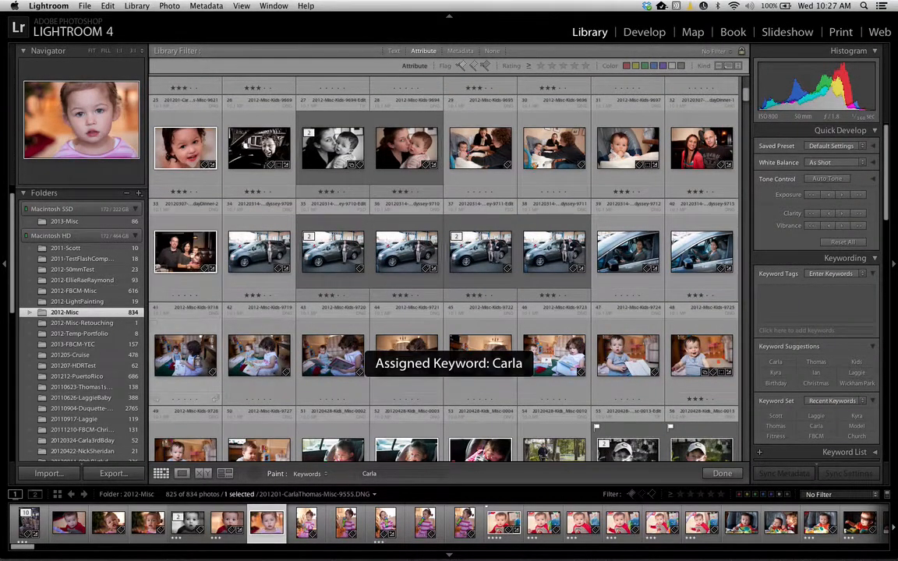
pyautogui.click(185, 357)
pyautogui.click(257, 359)
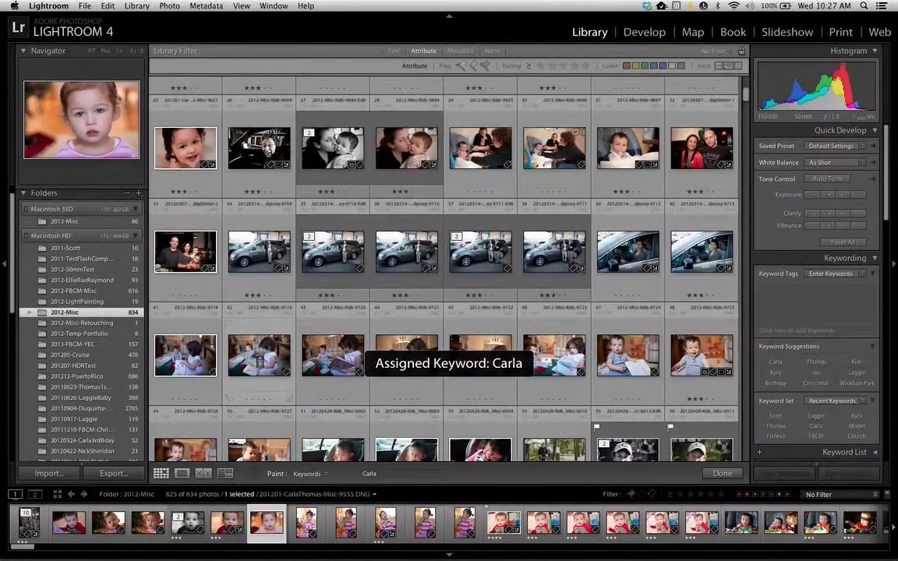
pyautogui.click(395, 351)
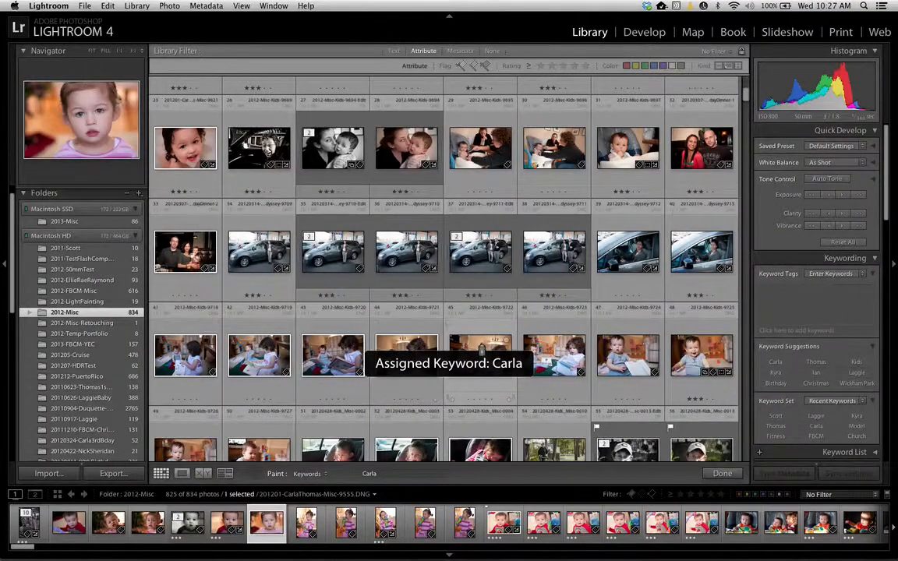
pyautogui.click(482, 348)
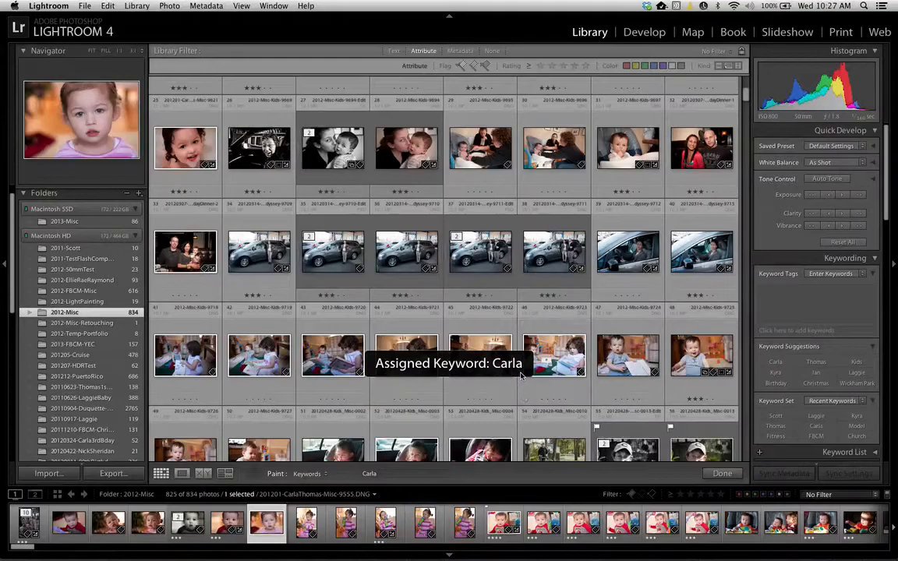
# - Paint the girl's name keyword onto the car and playground photos of her, starting with photo 57
pyautogui.scroll(-4, 515, 374)
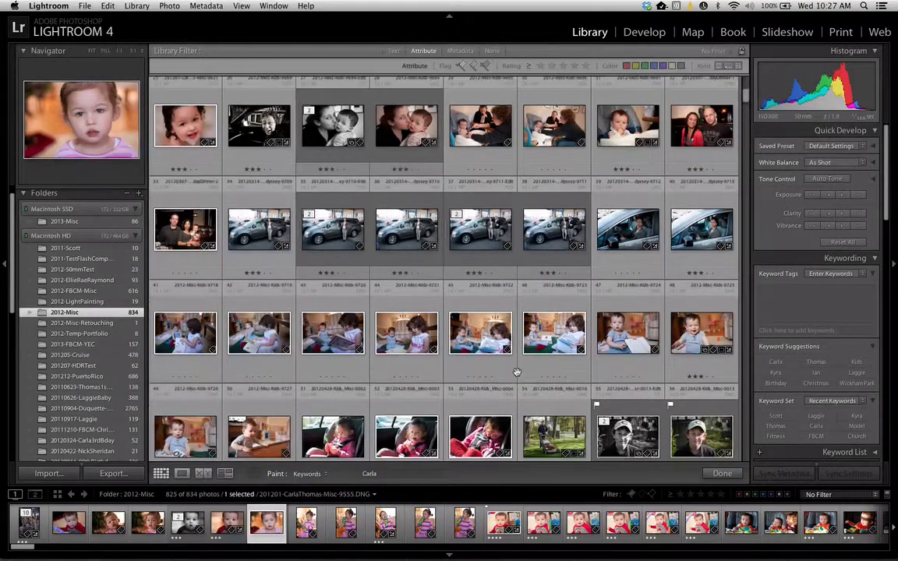
pyautogui.scroll(-5, 509, 373)
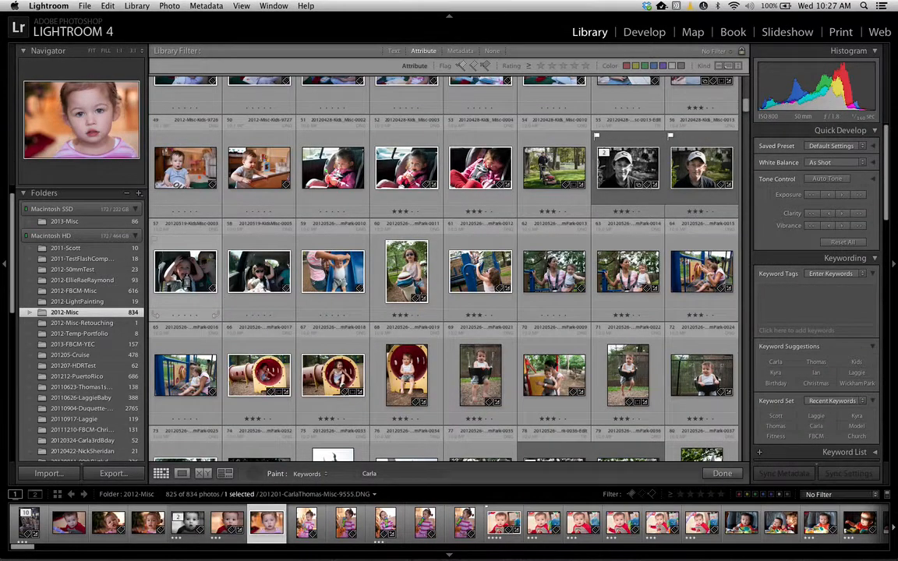
pyautogui.click(184, 278)
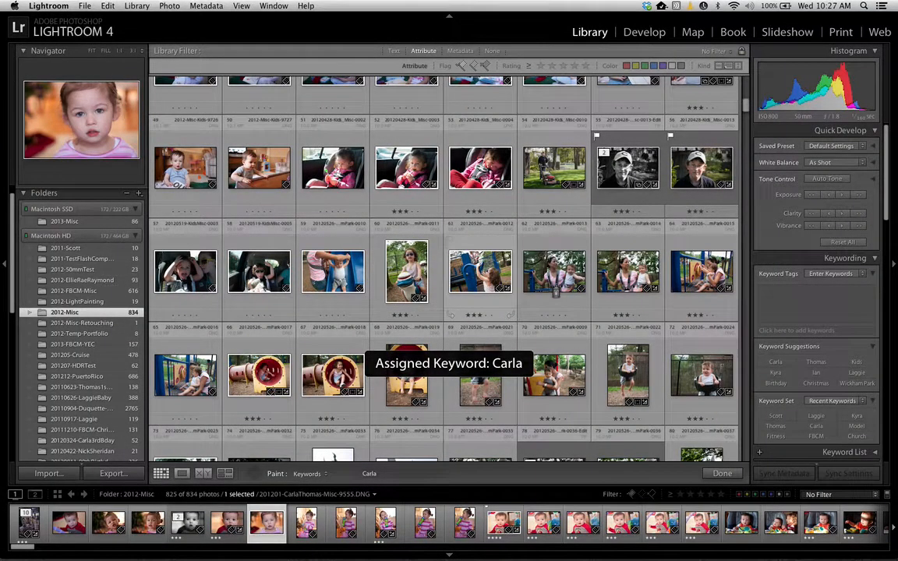
pyautogui.scroll(-2, 622, 324)
pyautogui.scroll(-5, 622, 324)
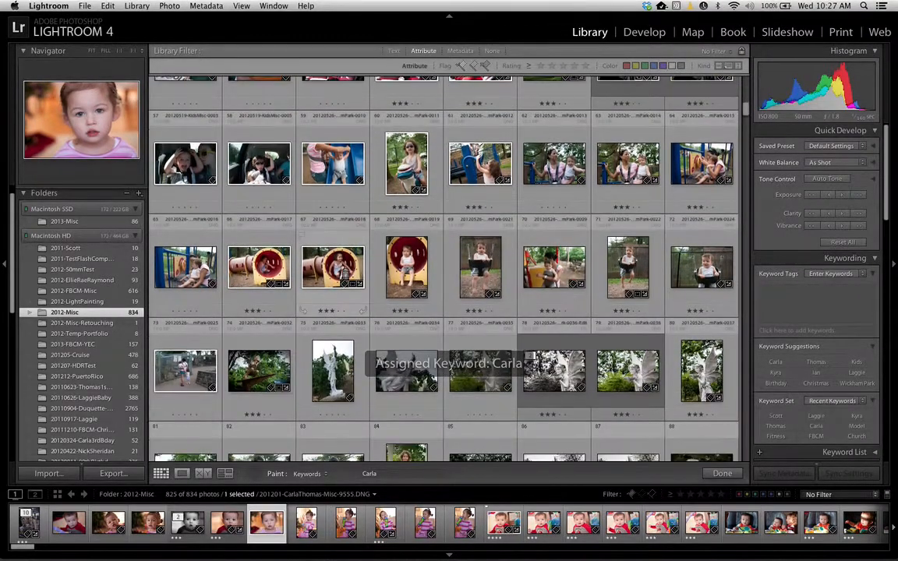
pyautogui.click(256, 236)
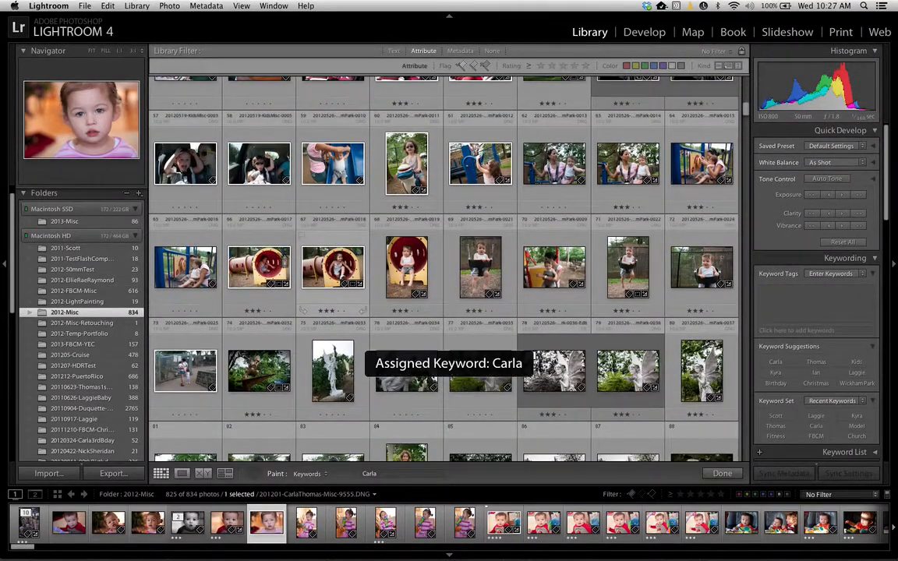
# - Paint the girl's name keyword onto her remaining park photos, down to the blue slide shot, photo 100
pyautogui.scroll(-3, 269, 328)
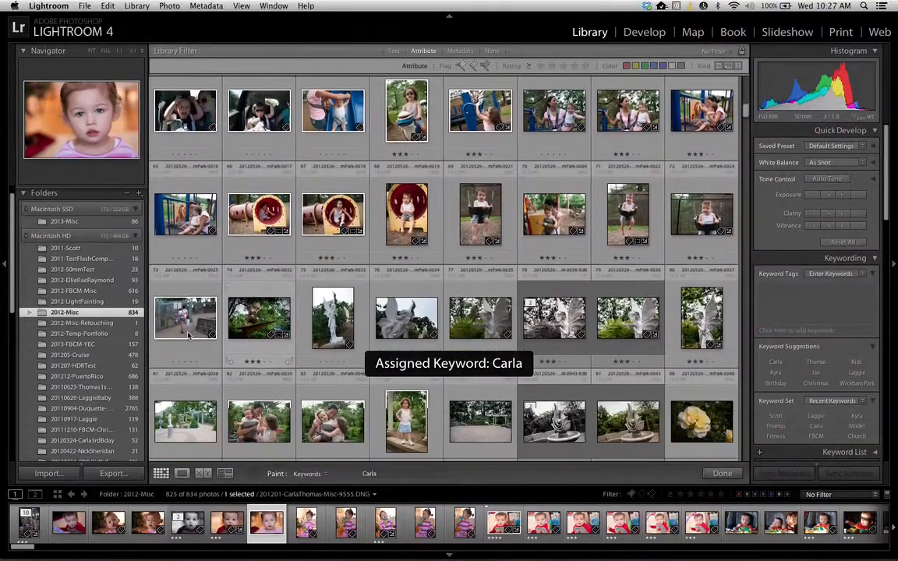
pyautogui.scroll(-6, 370, 352)
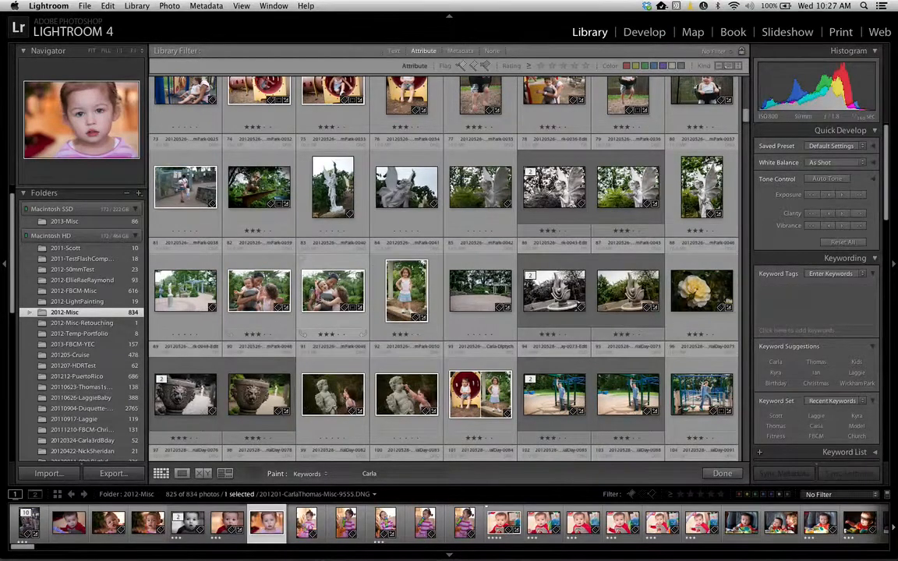
pyautogui.scroll(-6, 481, 355)
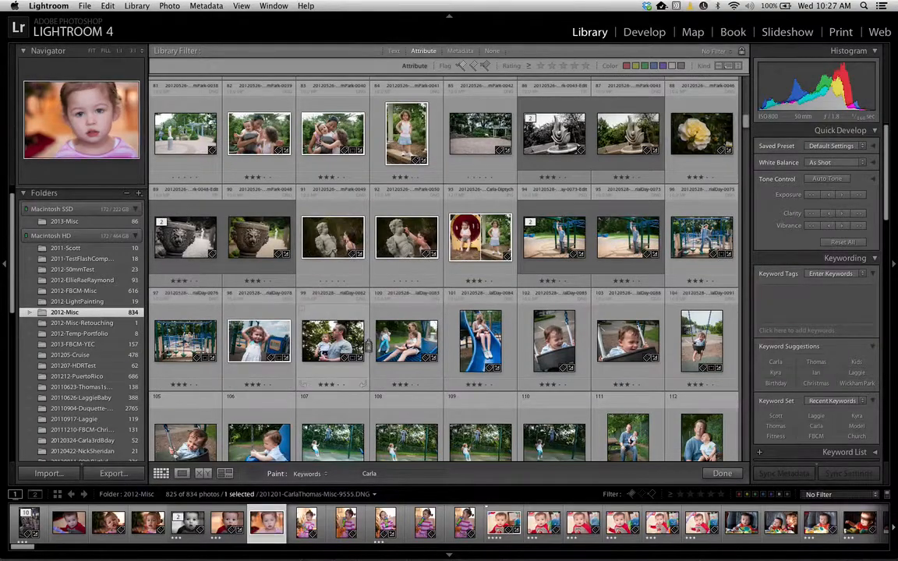
pyautogui.click(438, 355)
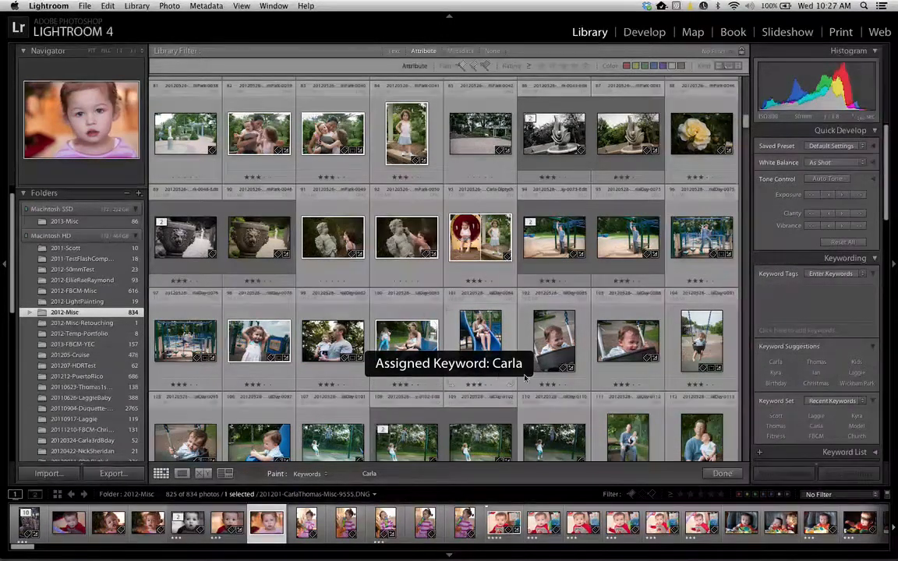
# - Paint the girl's name keyword onto her swing photos 107 through 110
pyautogui.scroll(-4, 647, 383)
pyautogui.scroll(-2, 636, 387)
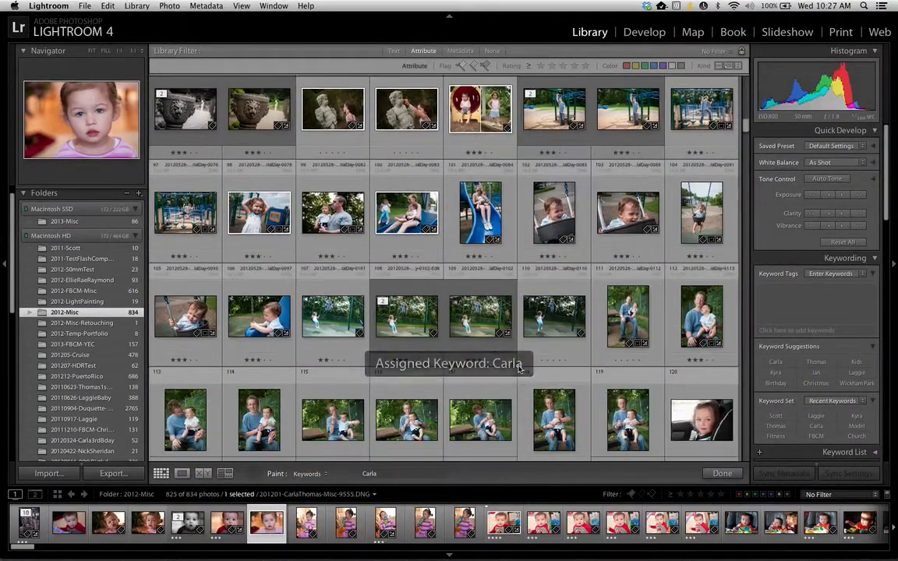
pyautogui.click(456, 327)
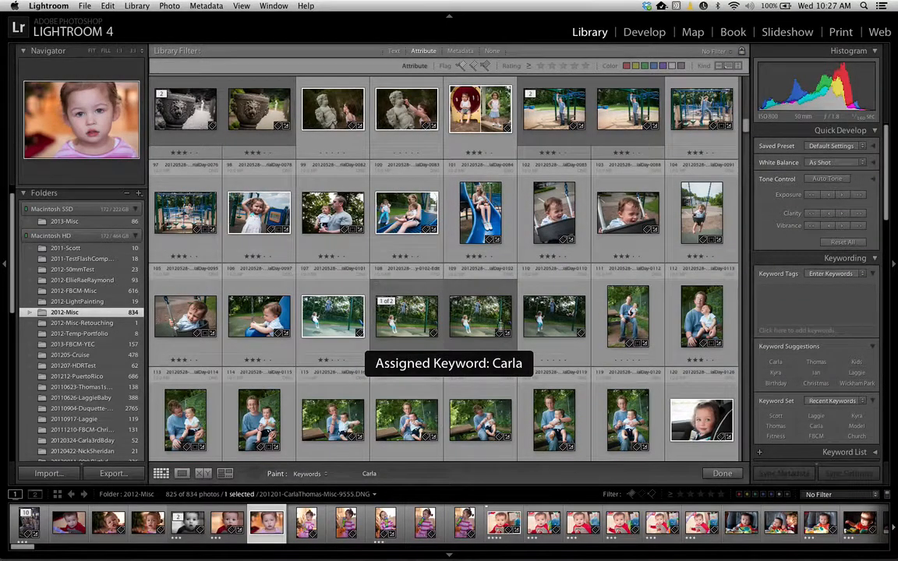
pyautogui.click(555, 327)
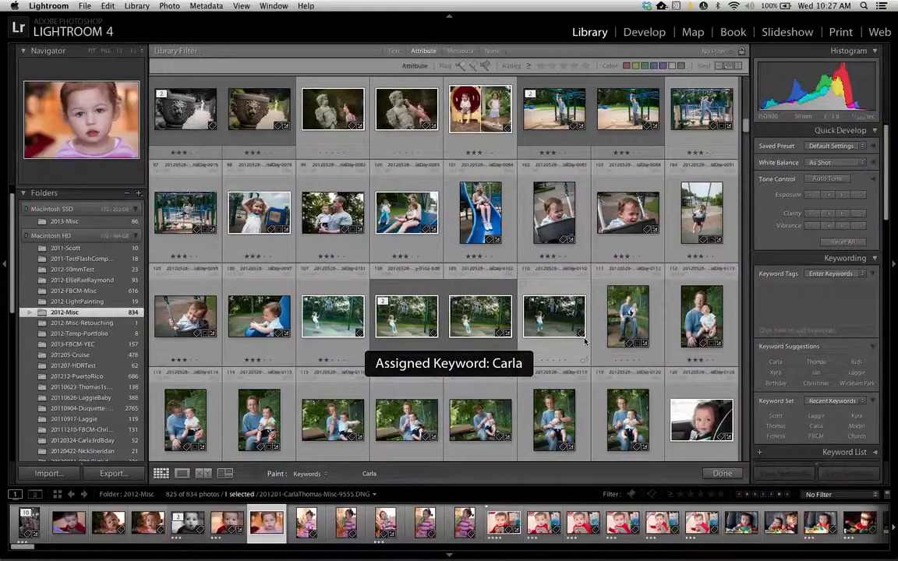
# - Put the Painter tool away and view the keyword tags of the blue slide photo, number 100
pyautogui.click(254, 475)
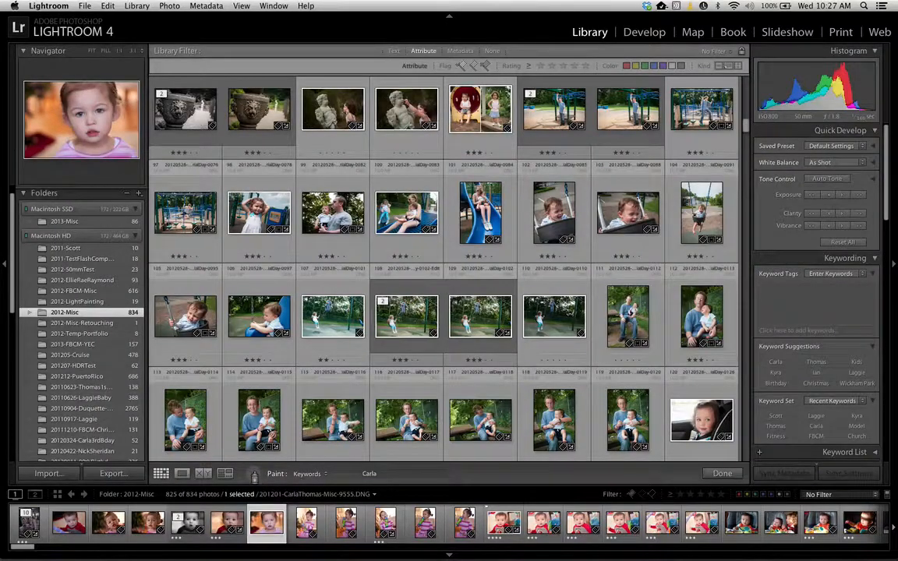
pyautogui.click(254, 476)
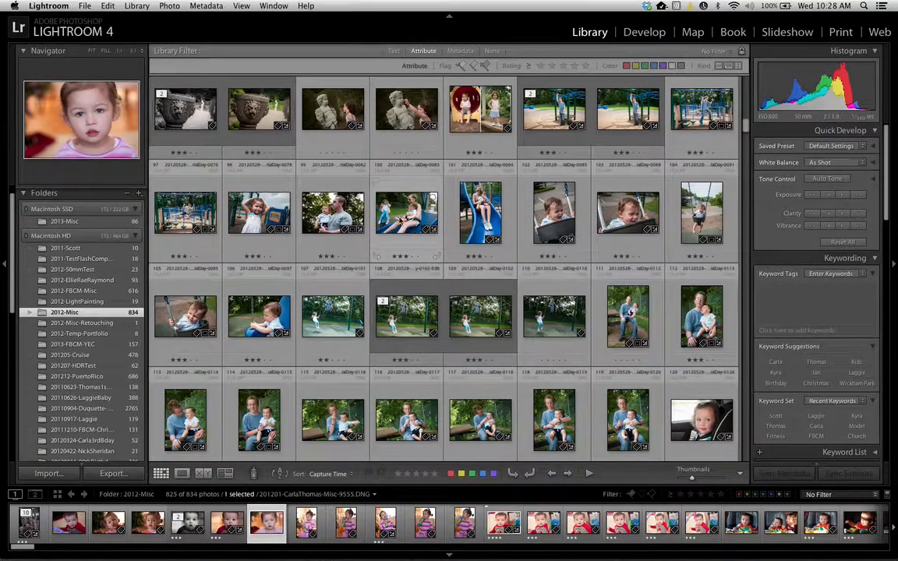
pyautogui.click(397, 209)
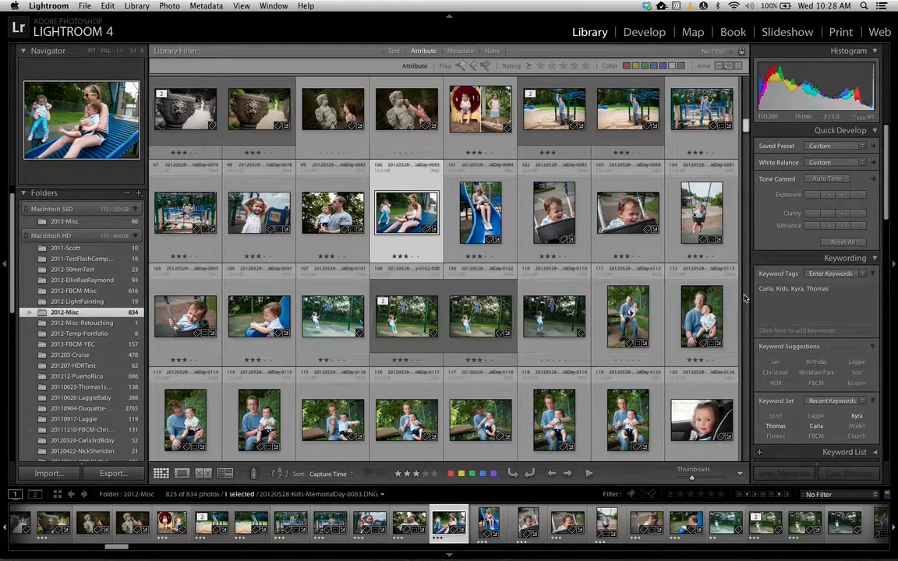
pyautogui.click(806, 312)
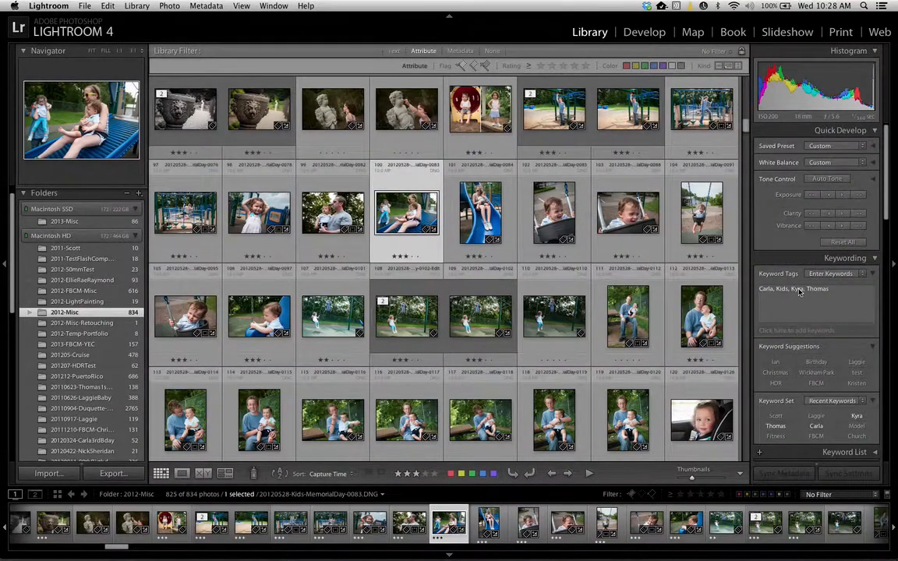
# - Add the keyword "playground" to photo 103, the toddler in the swing
pyautogui.click(621, 218)
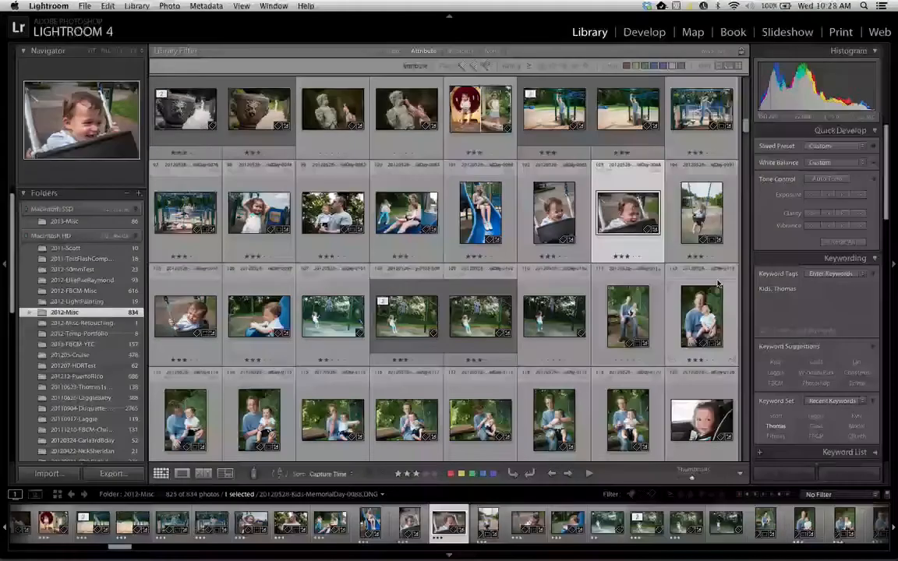
pyautogui.click(807, 293)
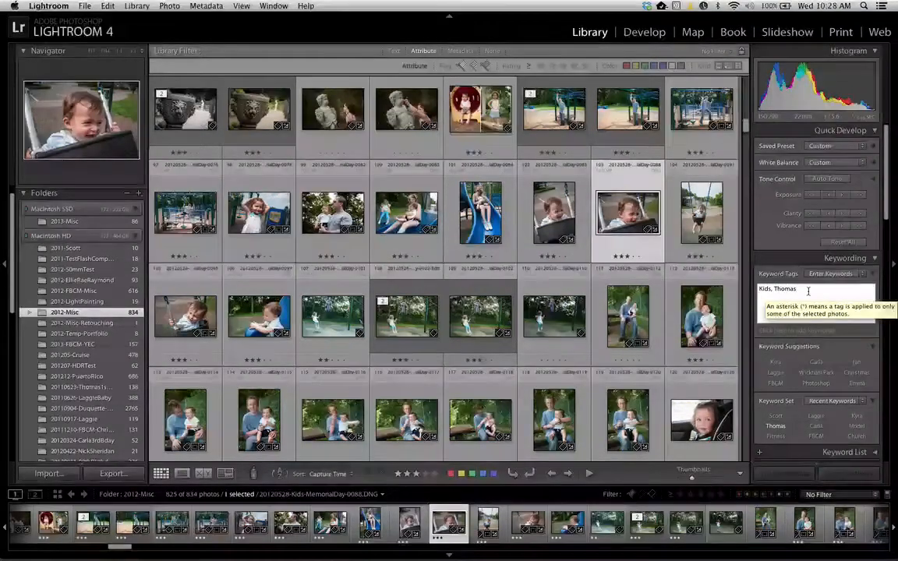
pyautogui.write(', playgrou')
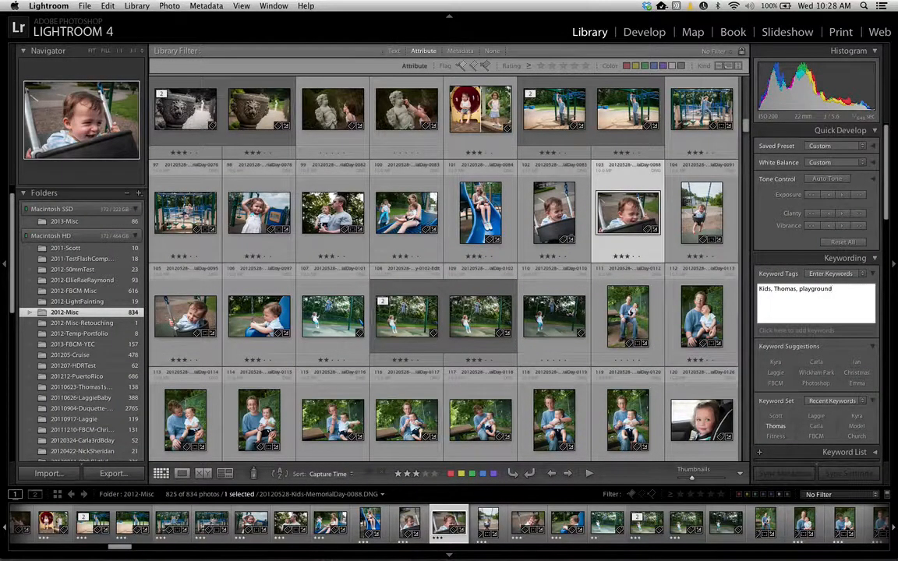
pyautogui.write('nd')
pyautogui.press('Return')
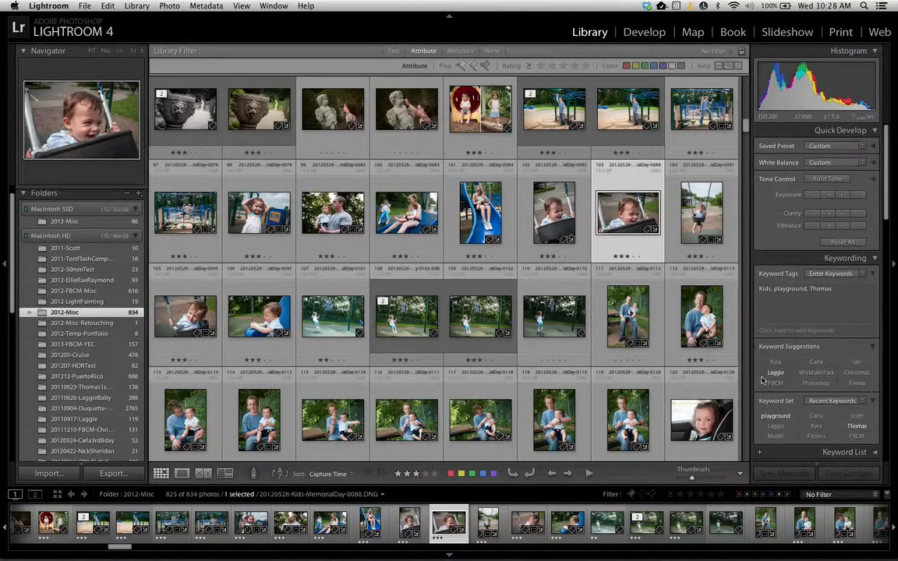
# - Apply the suggested keyword Wickham Park to photo 103, and remove it from its keyword tags again
pyautogui.click(814, 376)
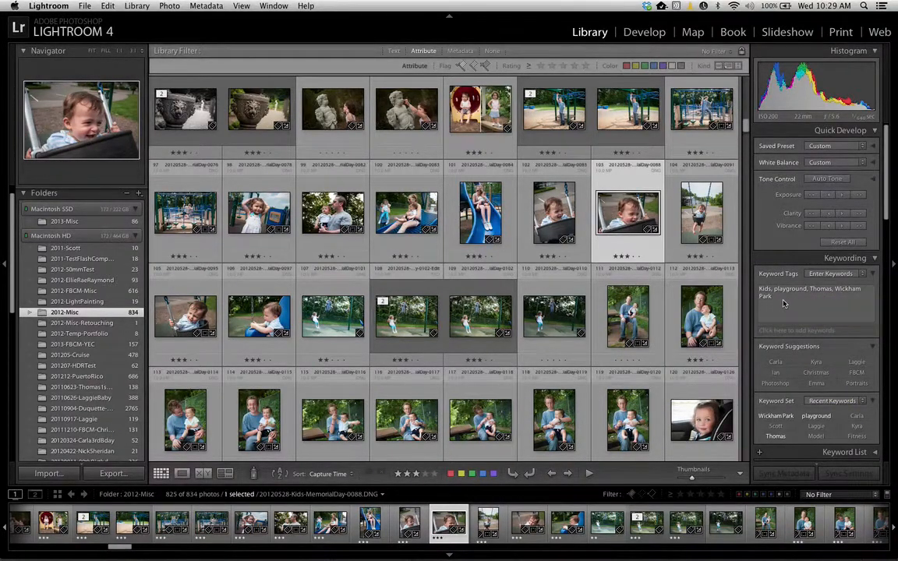
pyautogui.click(783, 302)
pyautogui.press('BackSpace')
pyautogui.press('BackSpace')
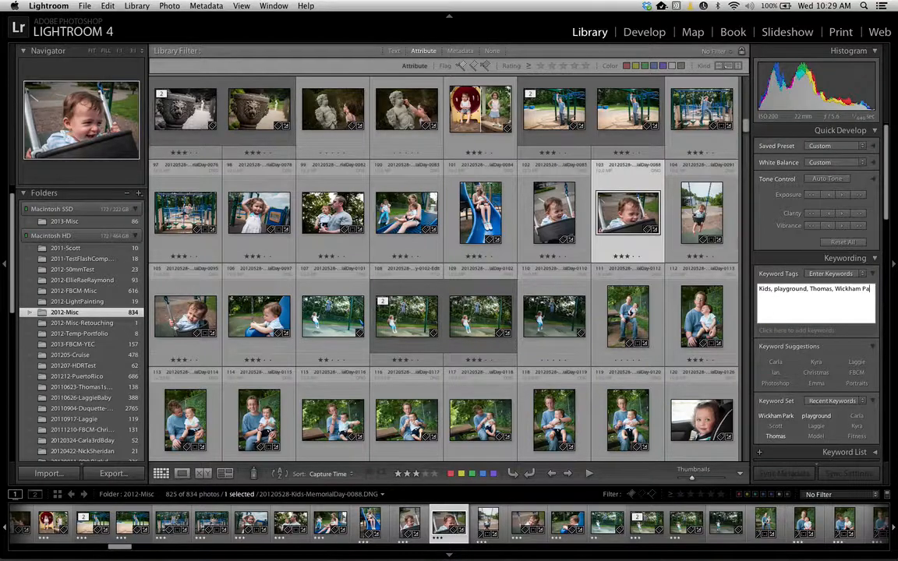
pyautogui.press('BackSpace')
pyautogui.press('BackSpace')
pyautogui.press('BackSpace')
pyautogui.press('BackSpace')
pyautogui.press('BackSpace')
pyautogui.press('Return')
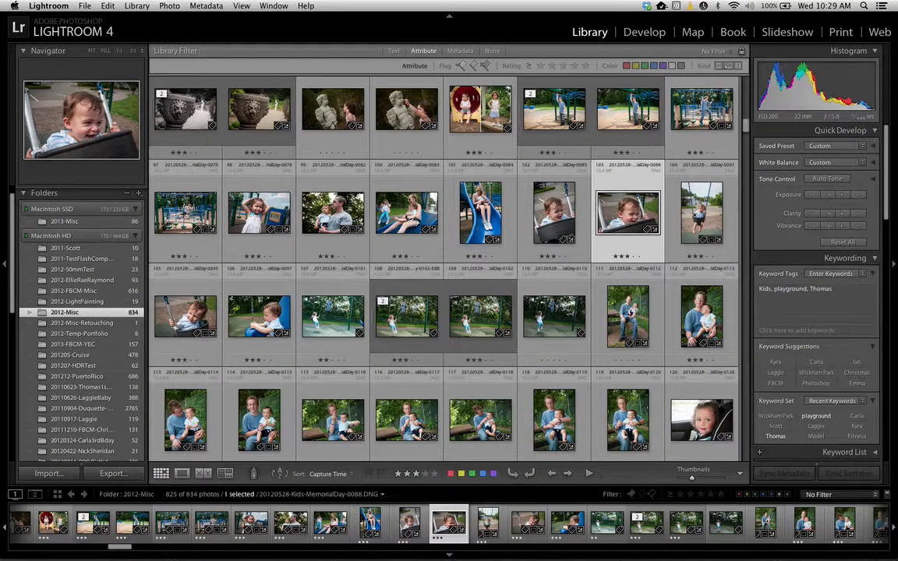